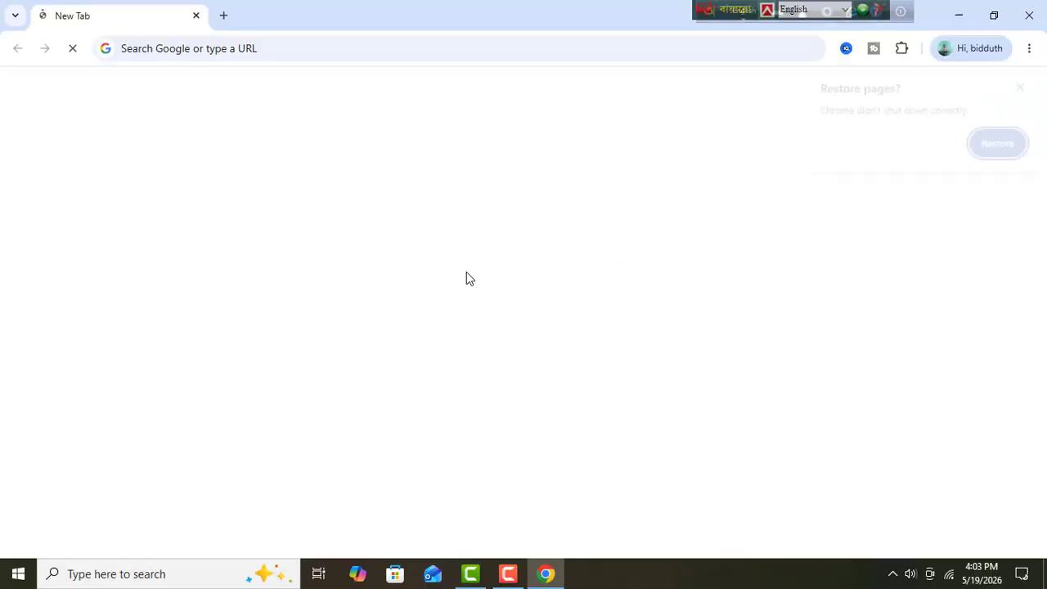
Dismiss the 'Restore pages?' prompt in Chrome.
left_click(1023, 85)
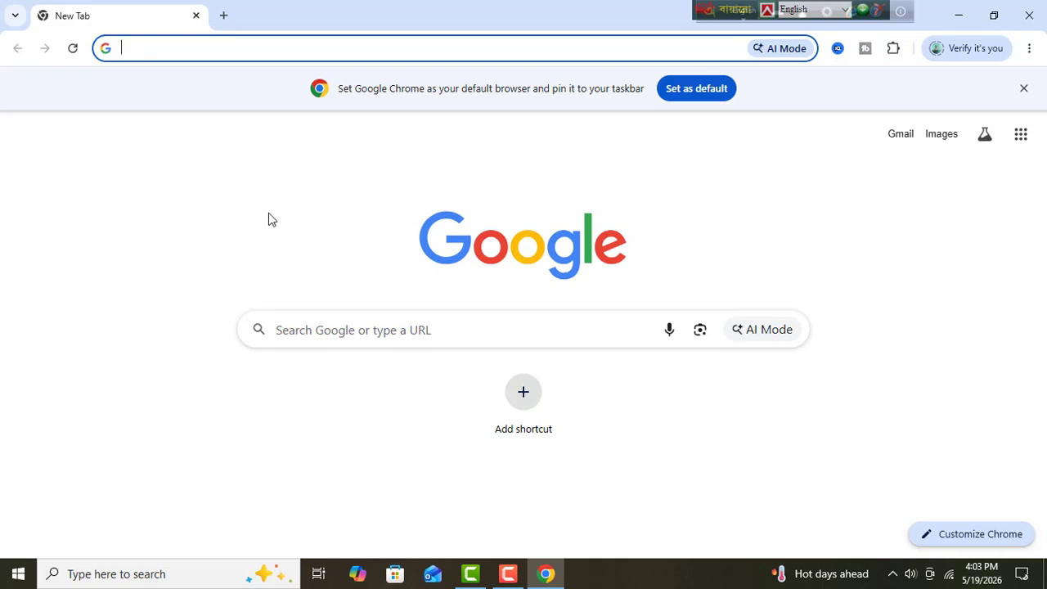
Search Google for 'birth certificate' using the address-bar suggestion.
left_click(147, 46)
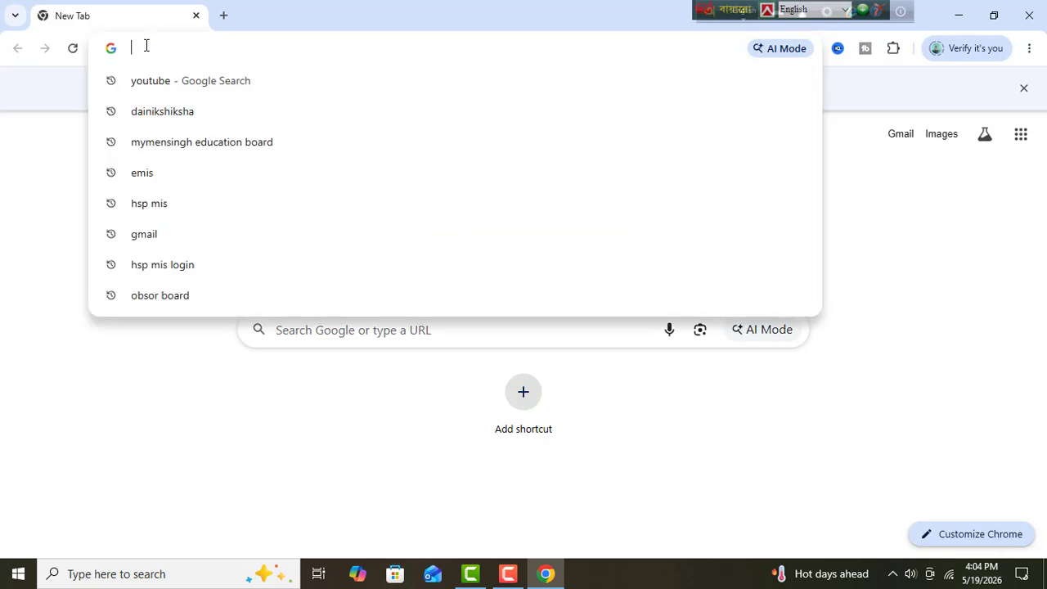
type("birt")
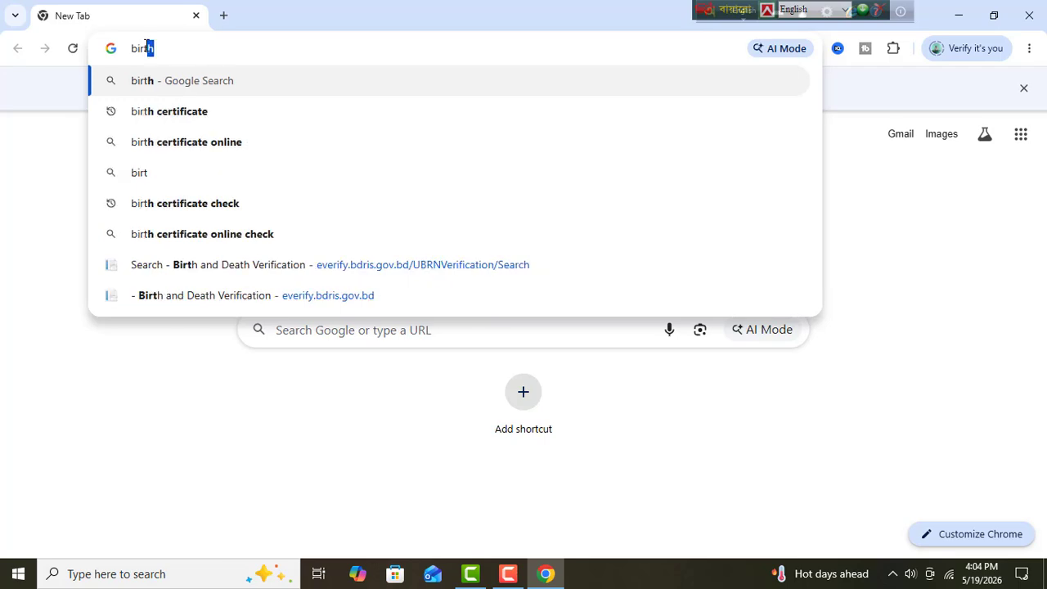
left_click(176, 112)
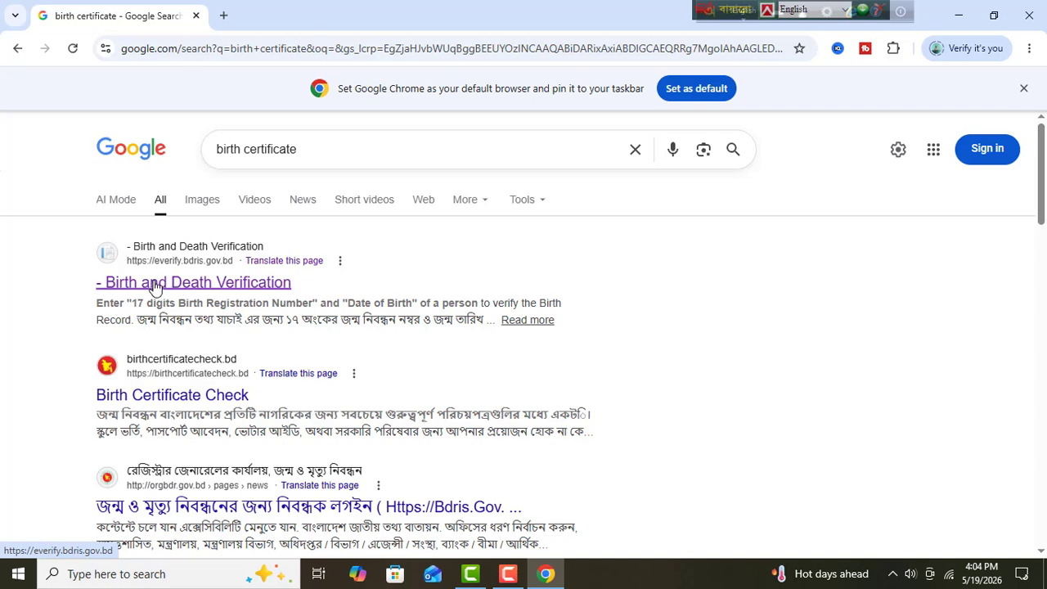
Open the everify.bdris.gov.bd verification site and enter the birth registration number.
left_click(155, 283)
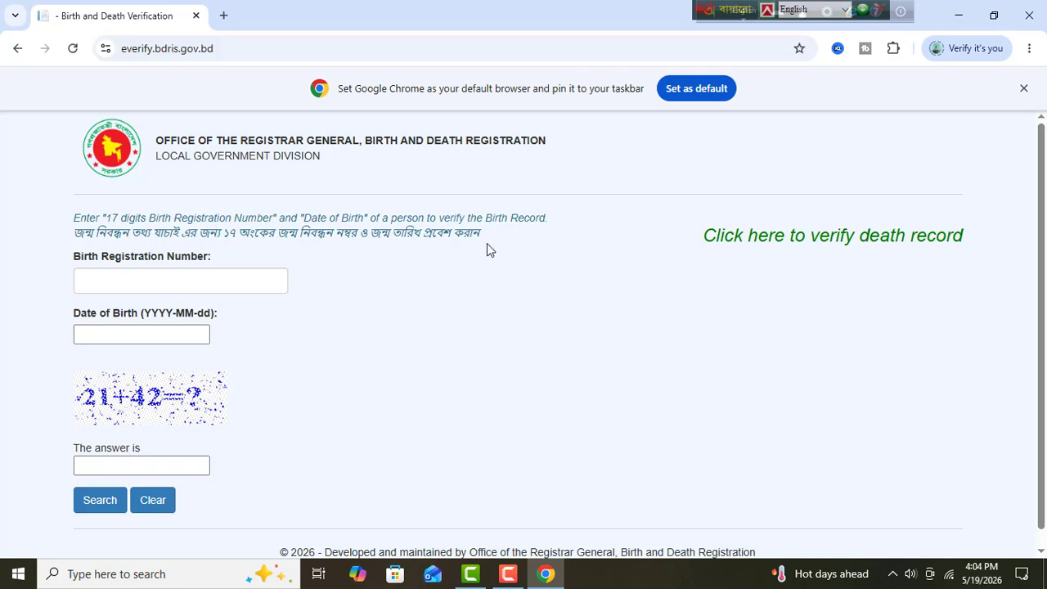
left_click(101, 280)
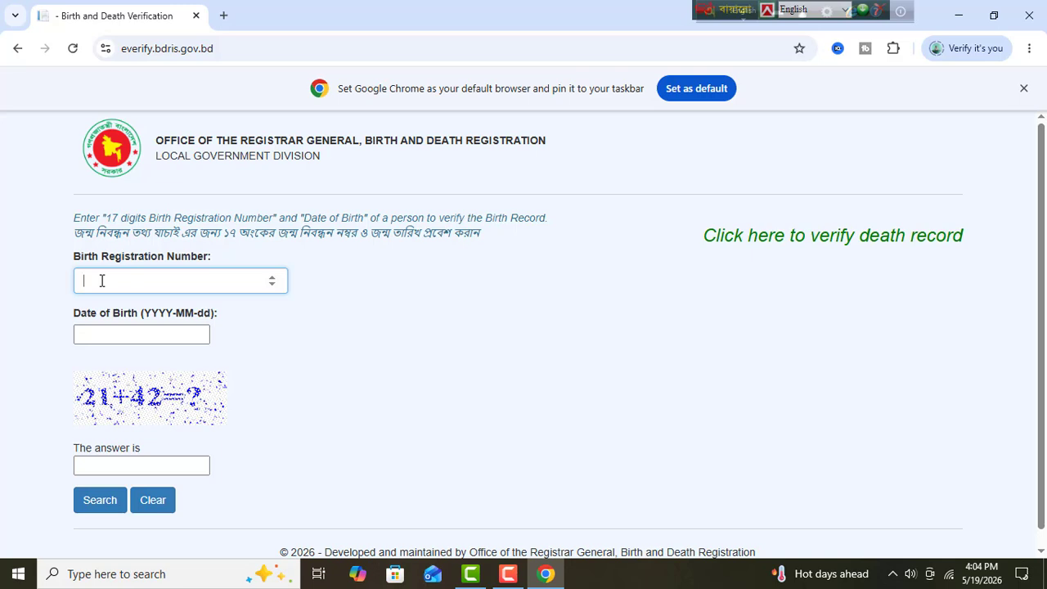
type("1")
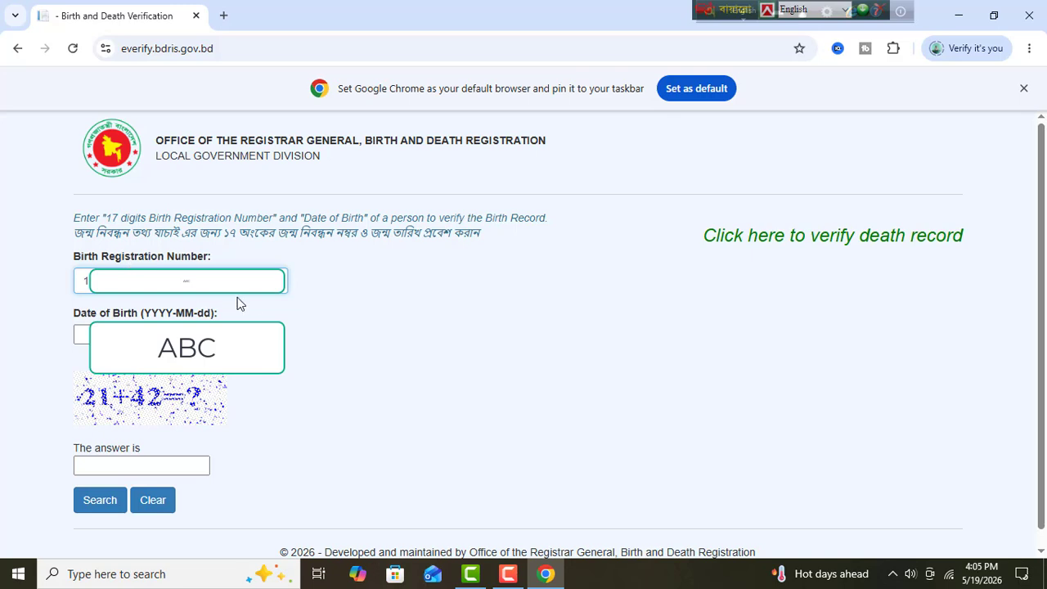
key("Tab")
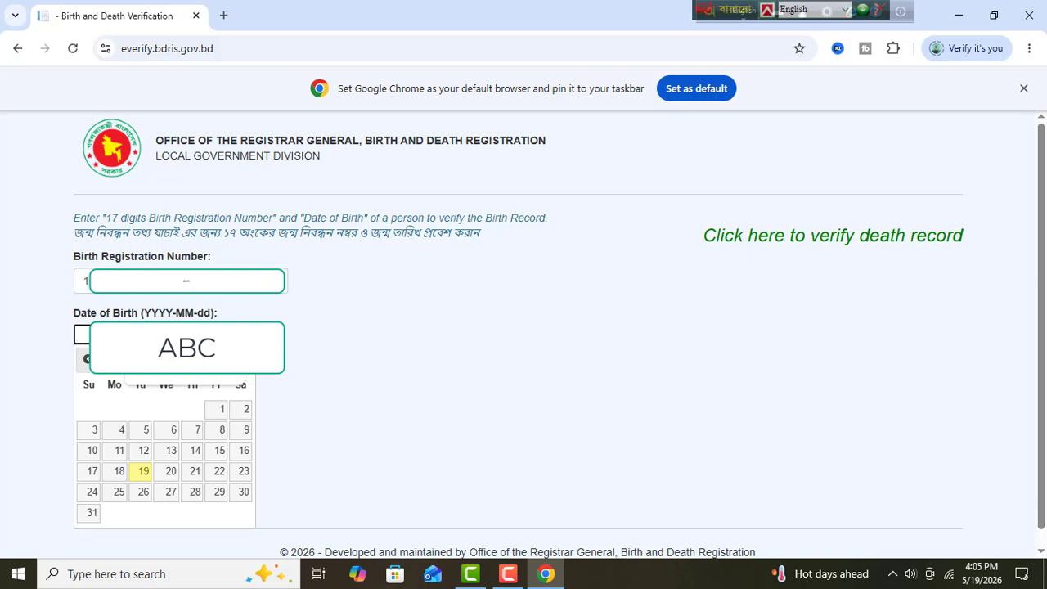
Fill in the date of birth, choosing day 17, and answer the captcha with 63.
type("19")
type("1")
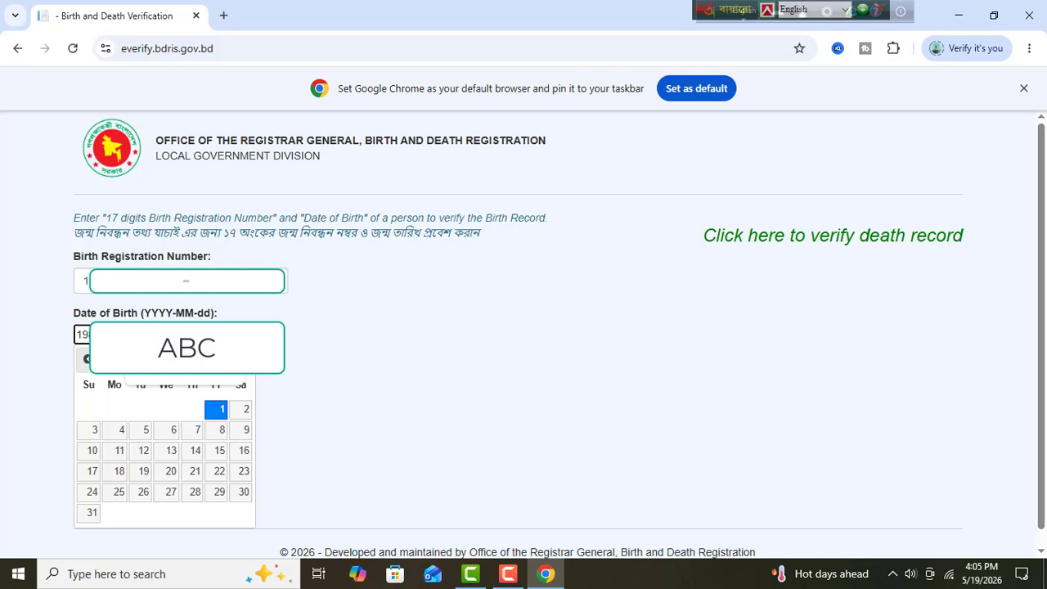
type("7")
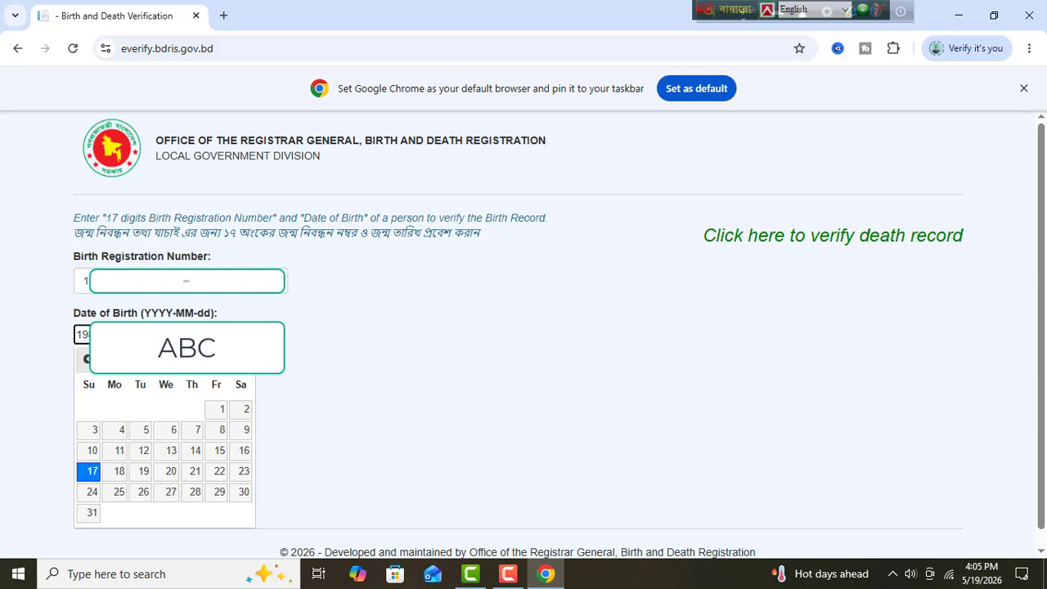
left_click(304, 371)
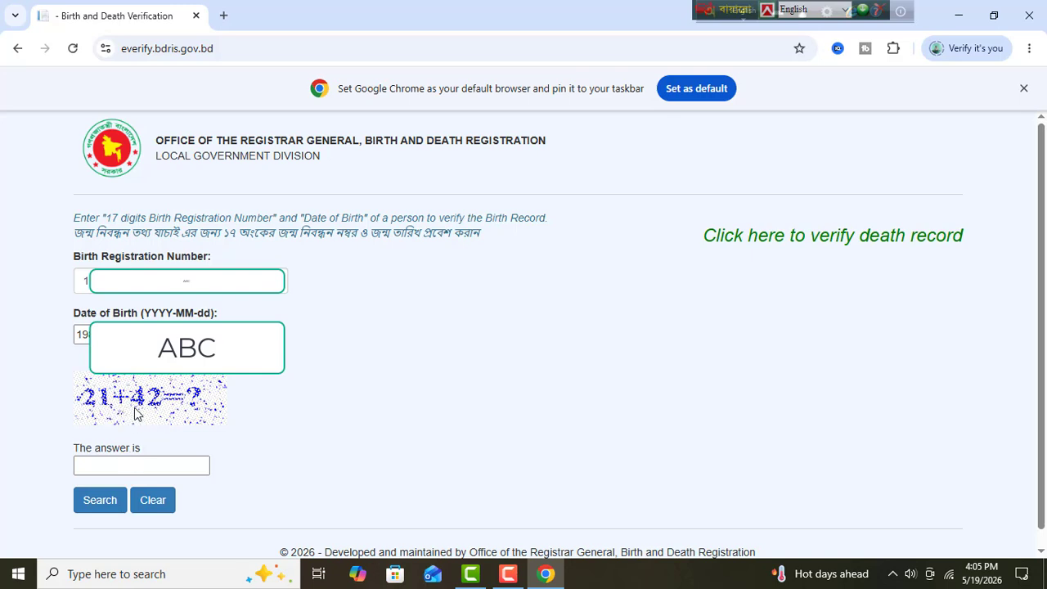
left_click(106, 465)
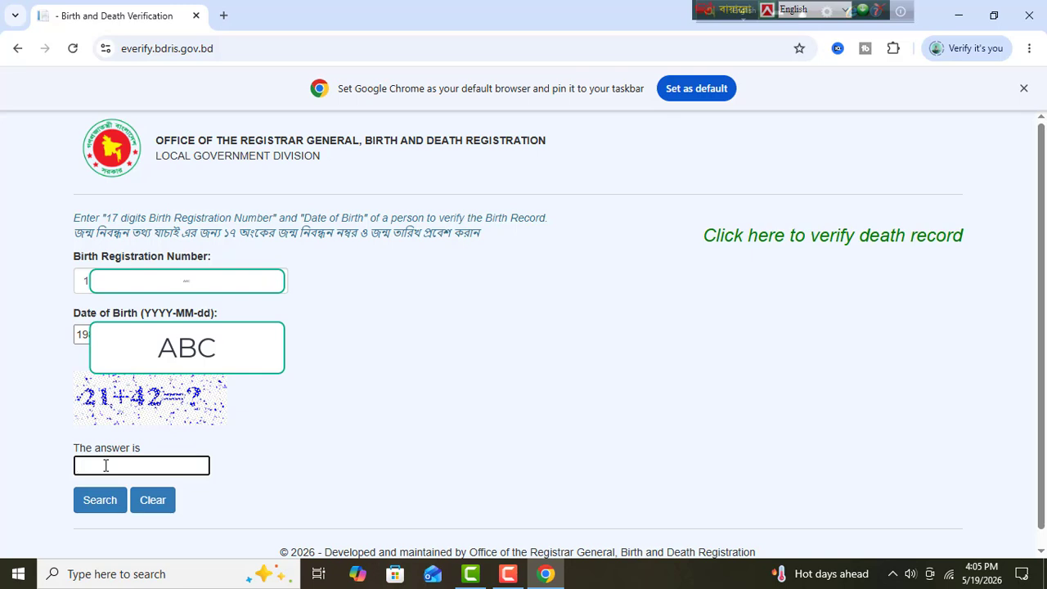
type("63")
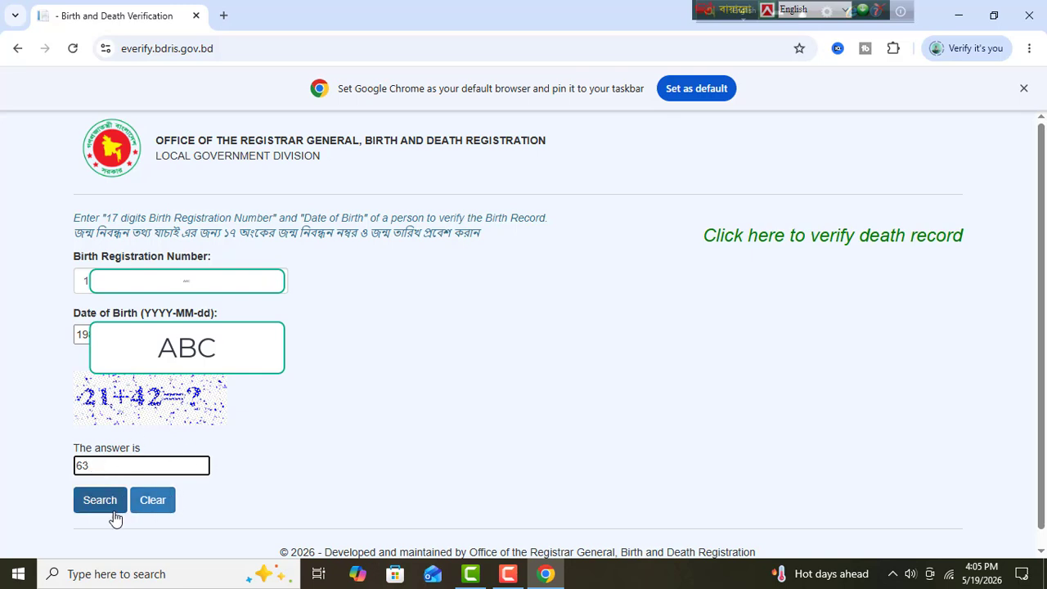
Submit the verification search and bring up printing for the displayed record.
left_click(105, 504)
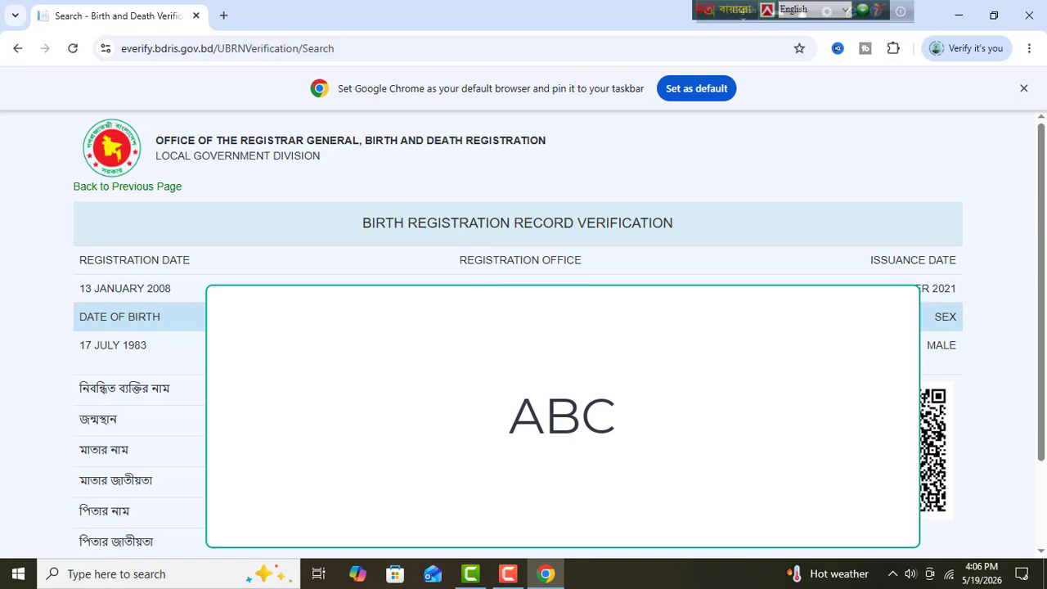
key("ctrl+p")
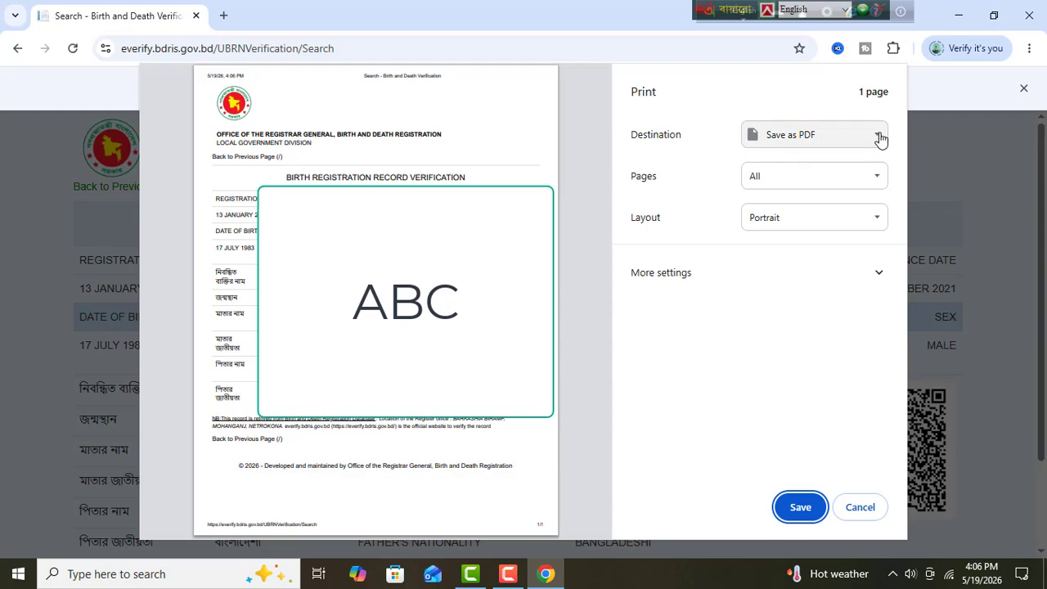
Keep Save as PDF as destination with A4 paper size and portrait orientation.
left_click(878, 137)
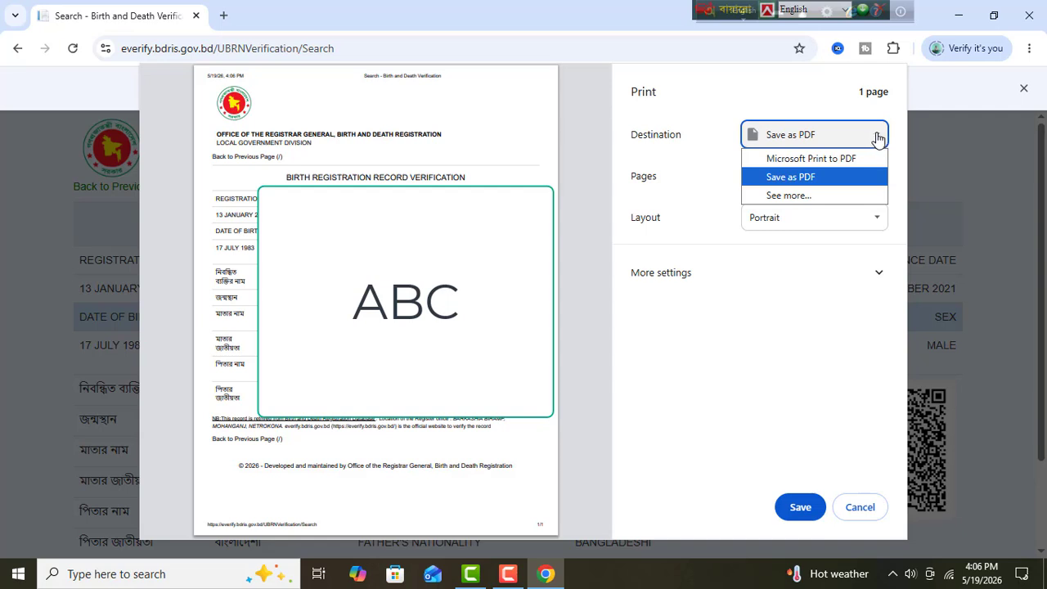
left_click(878, 138)
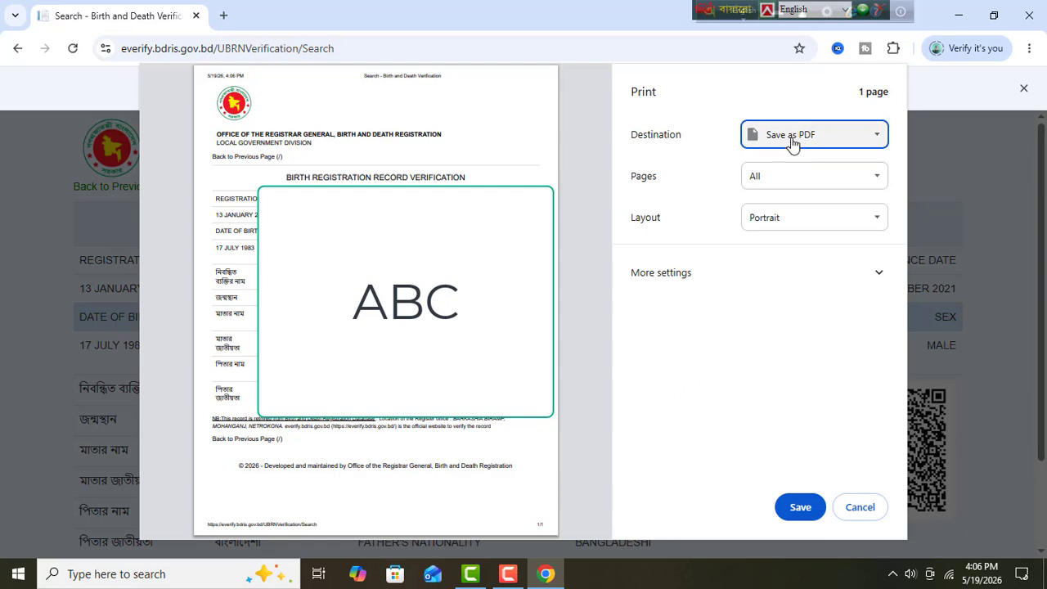
left_click(875, 139)
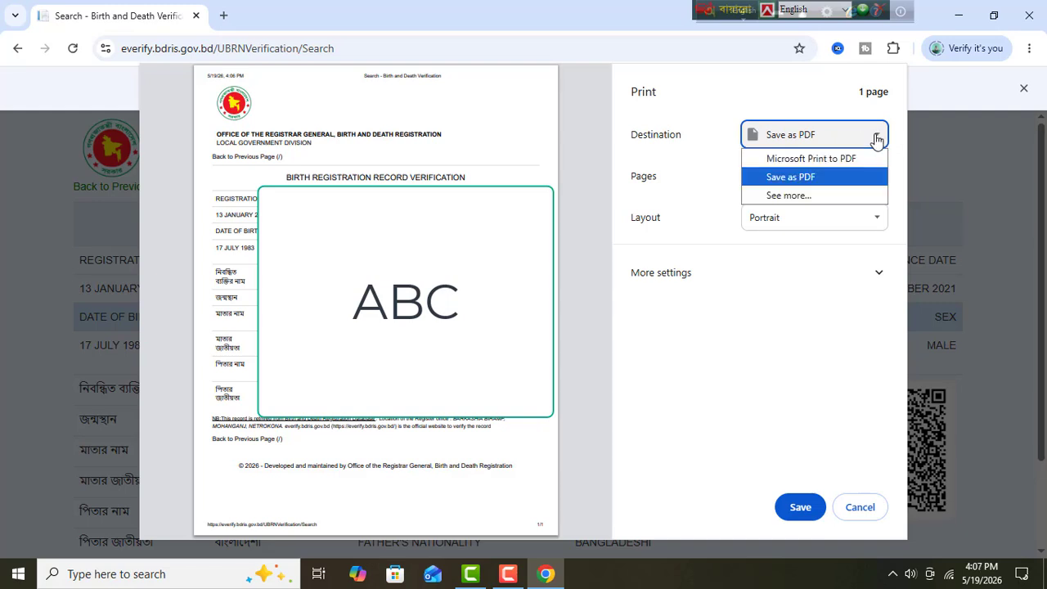
left_click(808, 180)
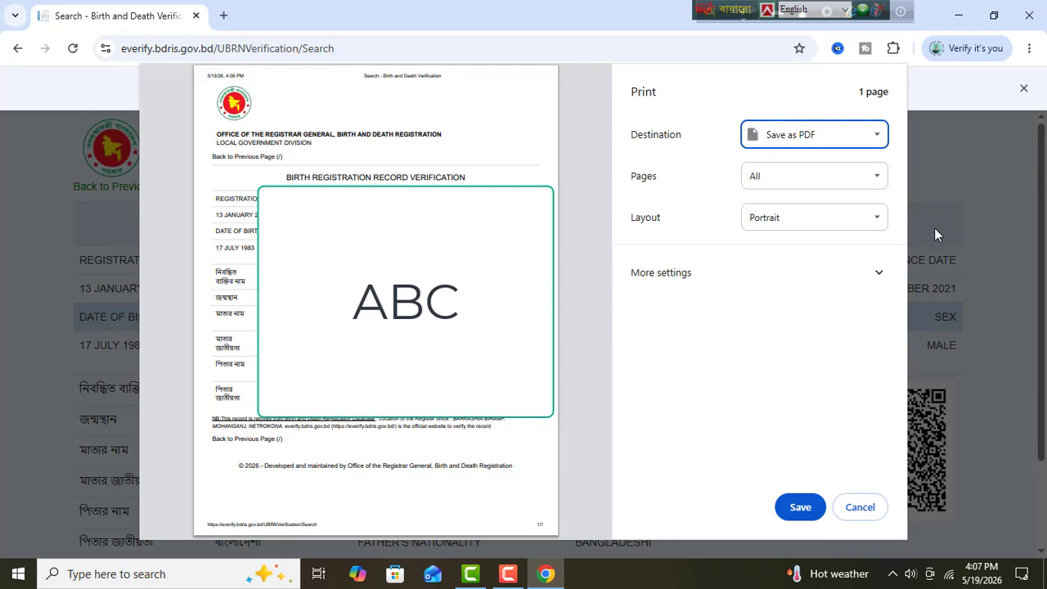
left_click(709, 278)
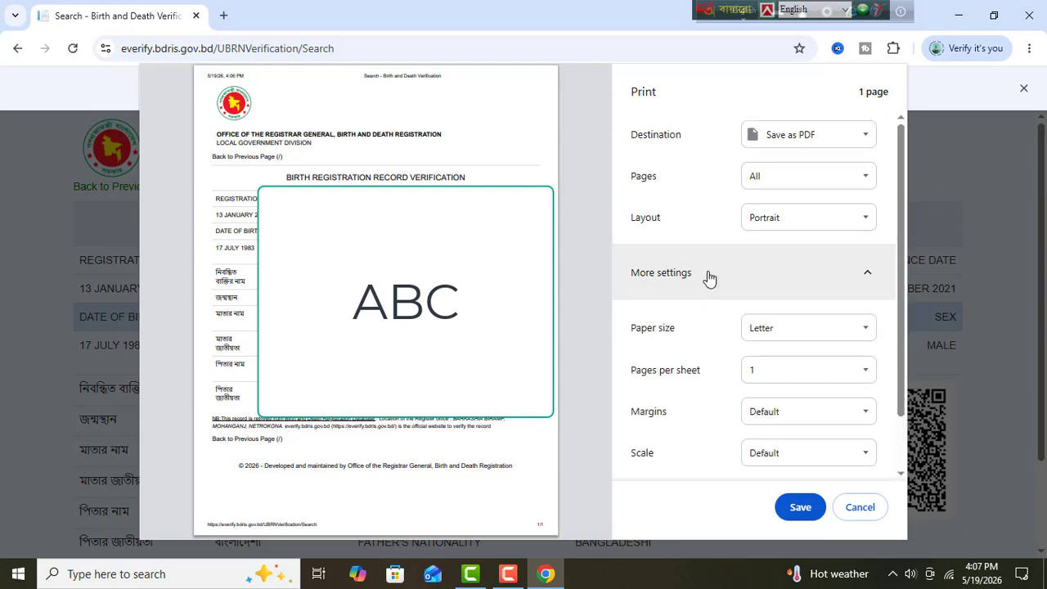
left_click(790, 335)
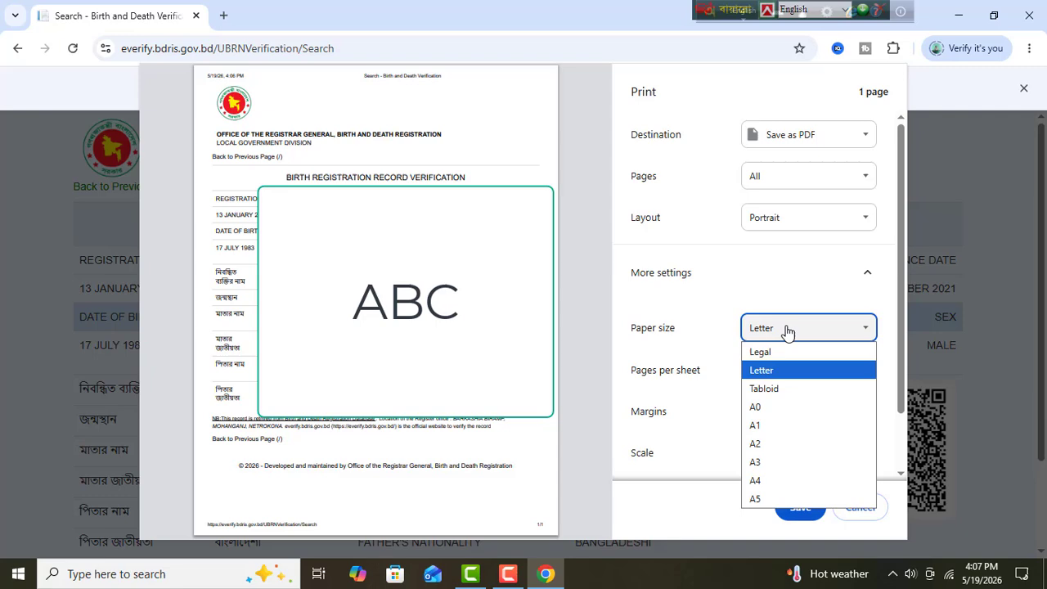
left_click(777, 481)
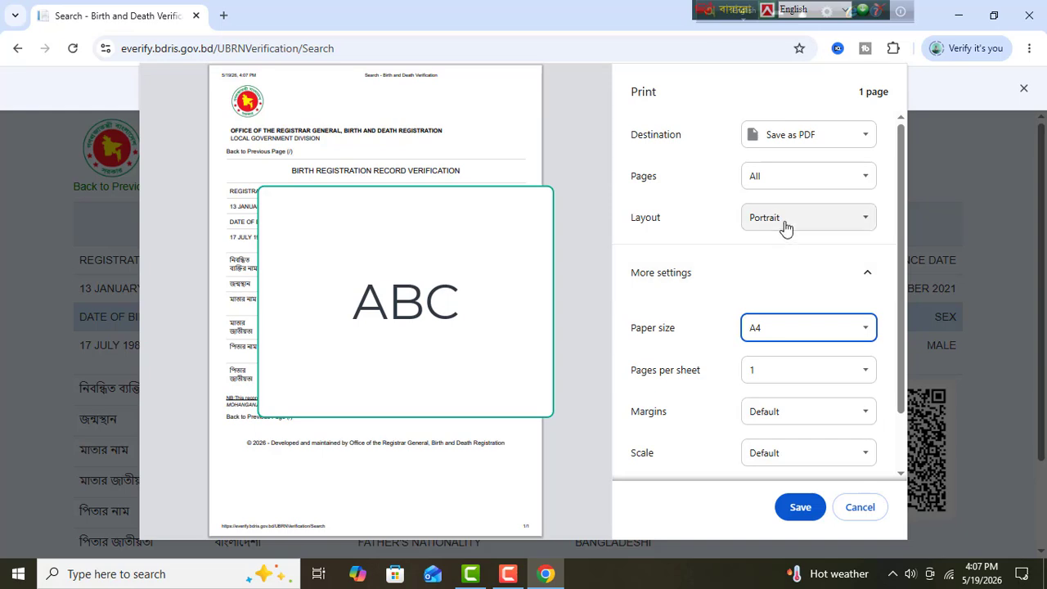
left_click(783, 219)
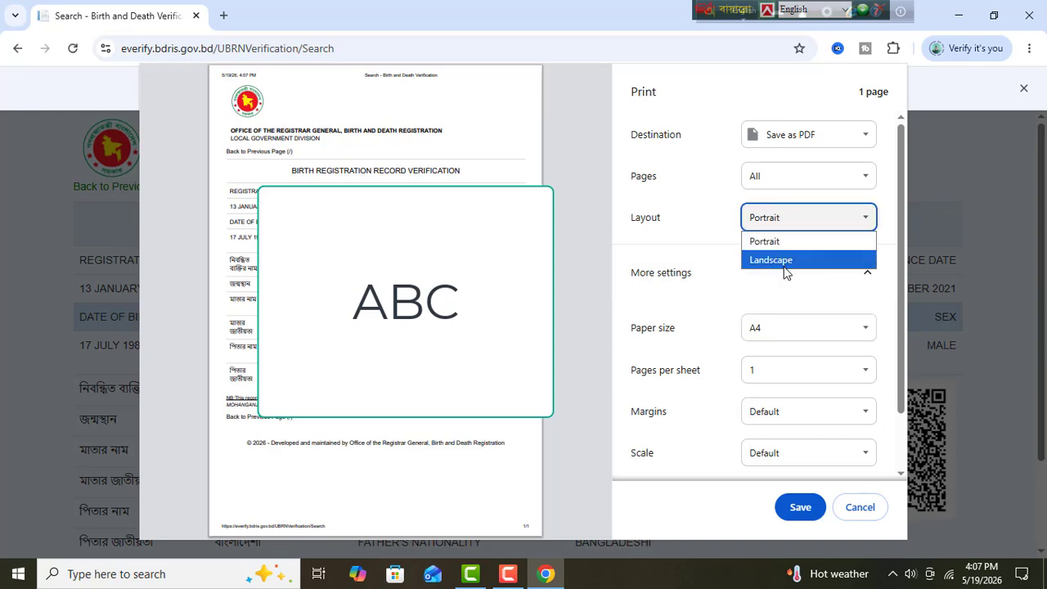
left_click(770, 242)
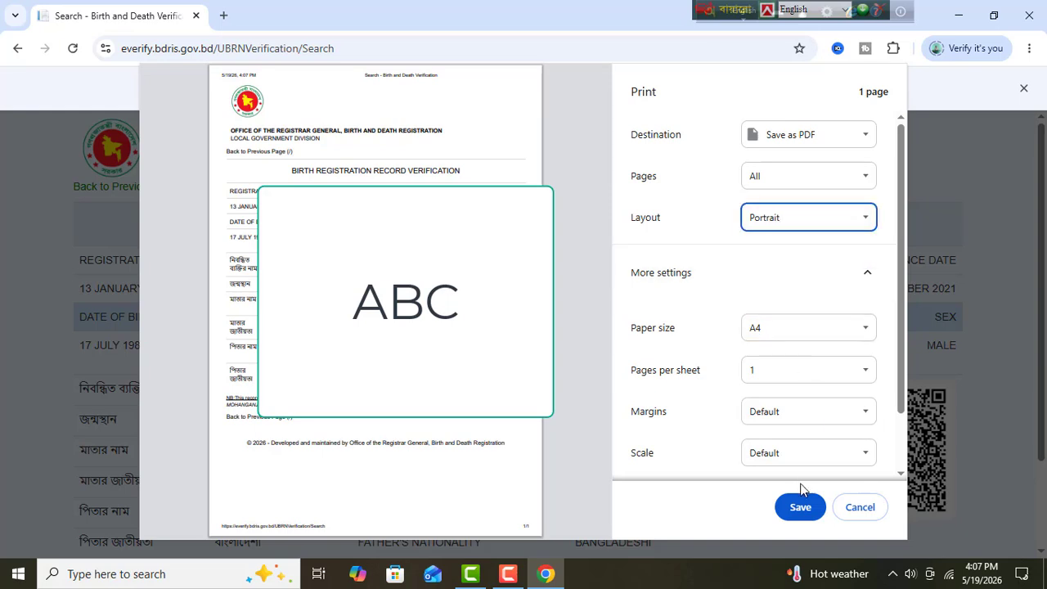
Save the verification record as a PDF on the Desktop.
left_click_drag(906, 392, 898, 351)
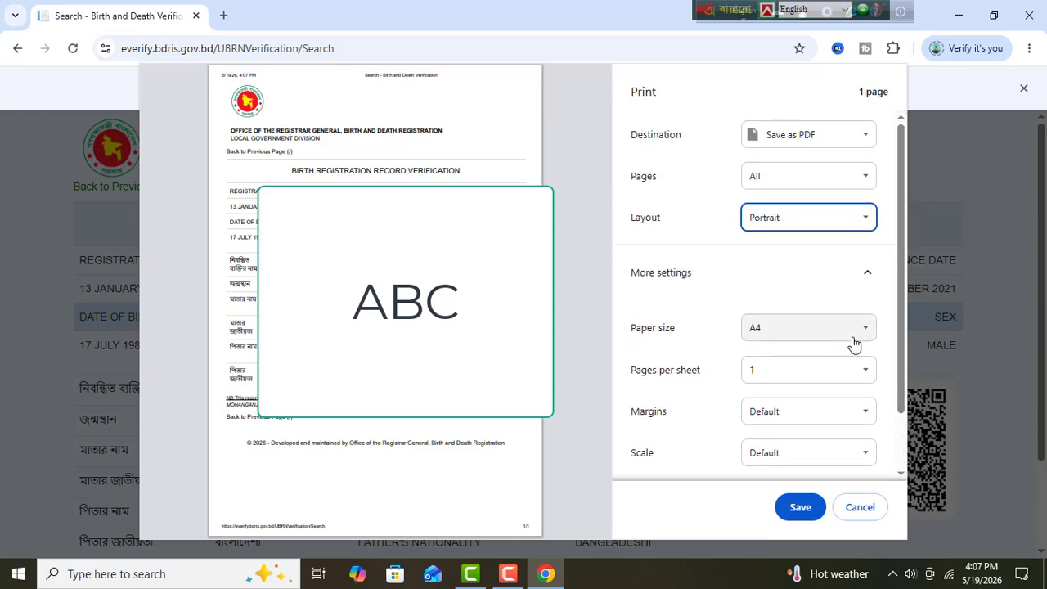
left_click(800, 508)
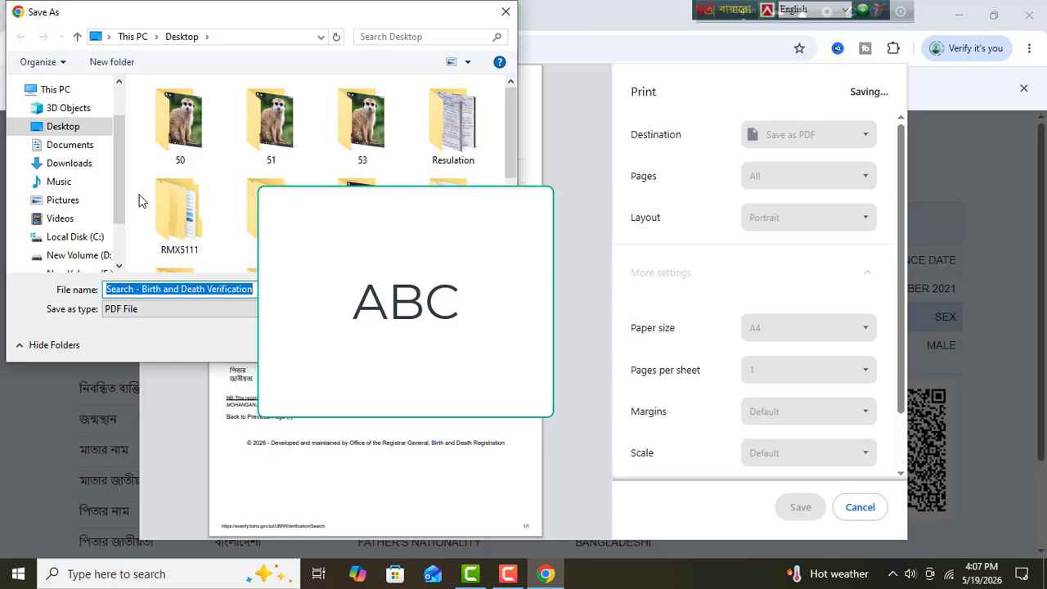
left_click(70, 125)
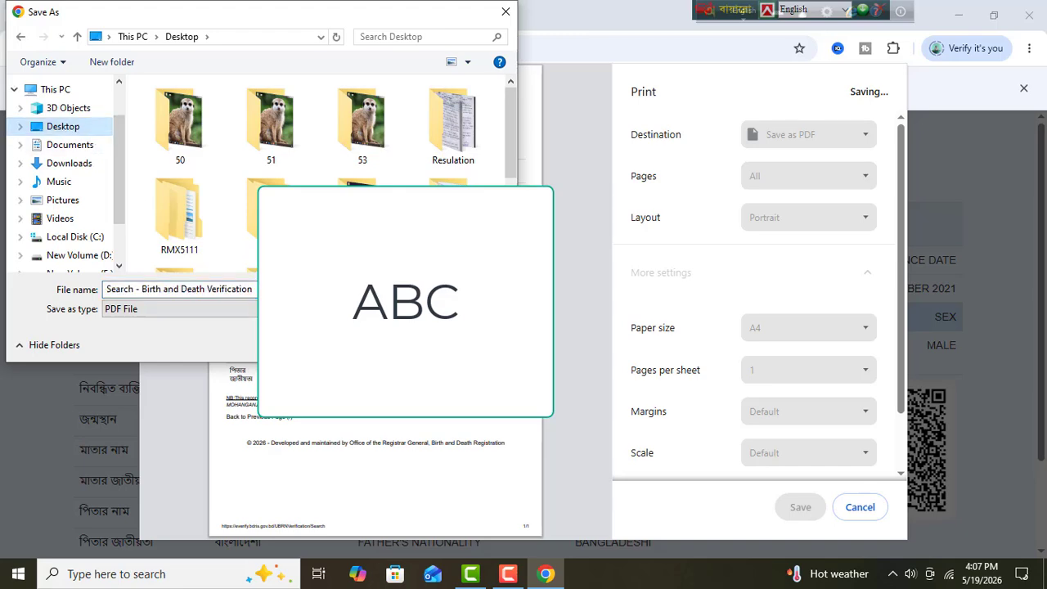
left_click(398, 344)
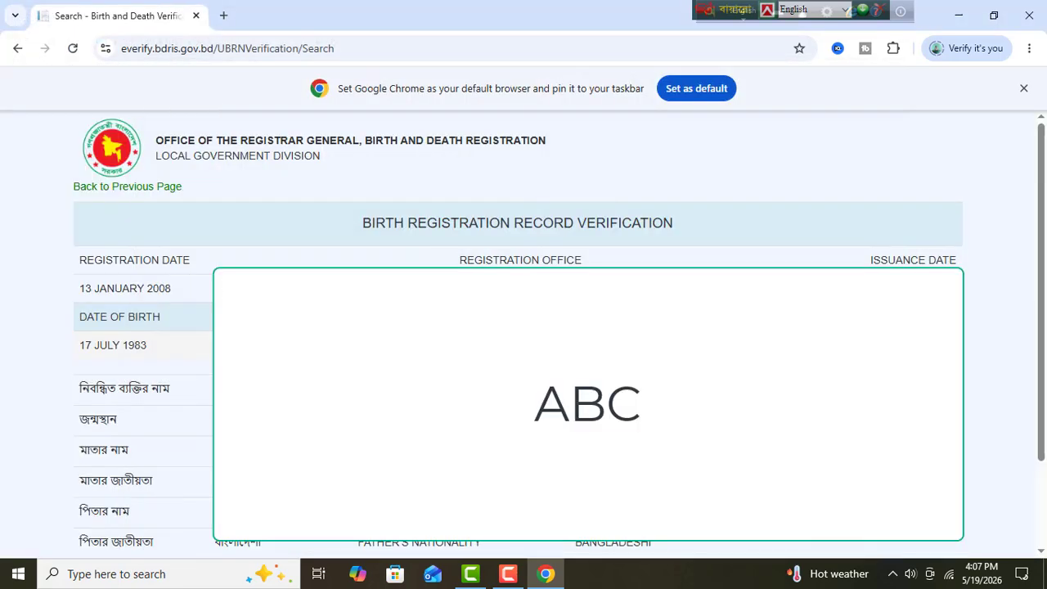
Minimize Chrome to show the desktop with the saved verification PDF.
left_click(959, 14)
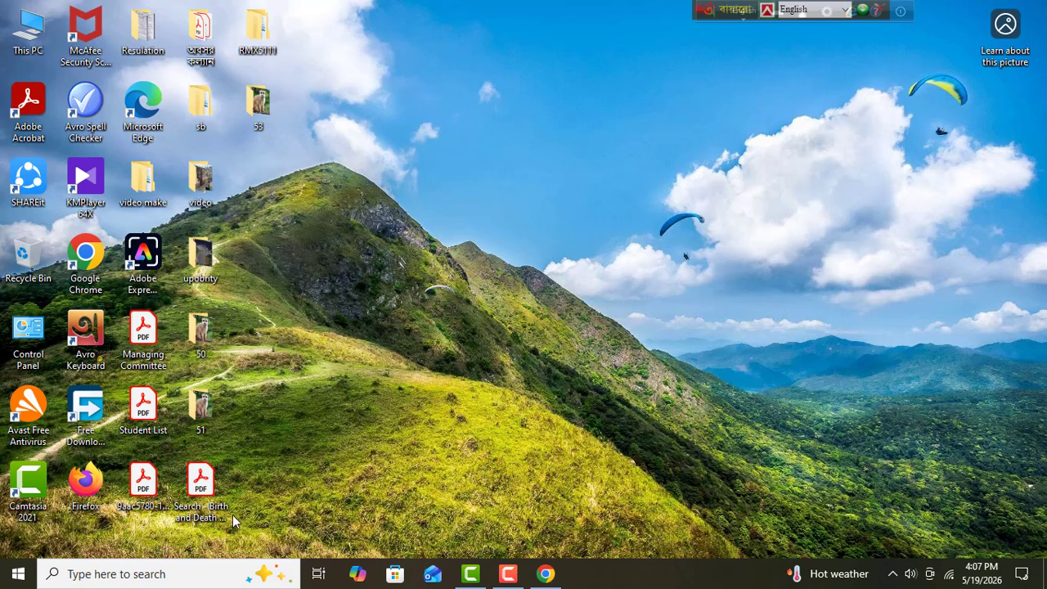